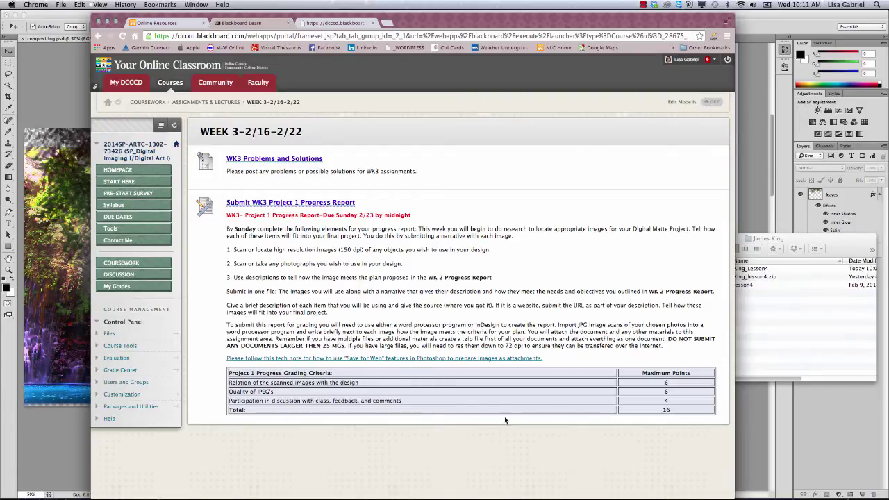
Move the lesson folder window to the centre and back right, then open the COURSEWORK page.
{"action": "left_click", "coordinate": [771, 239]}
{"action": "left_click_drag", "start_coordinate": [774, 239], "coordinate": [451, 164]}
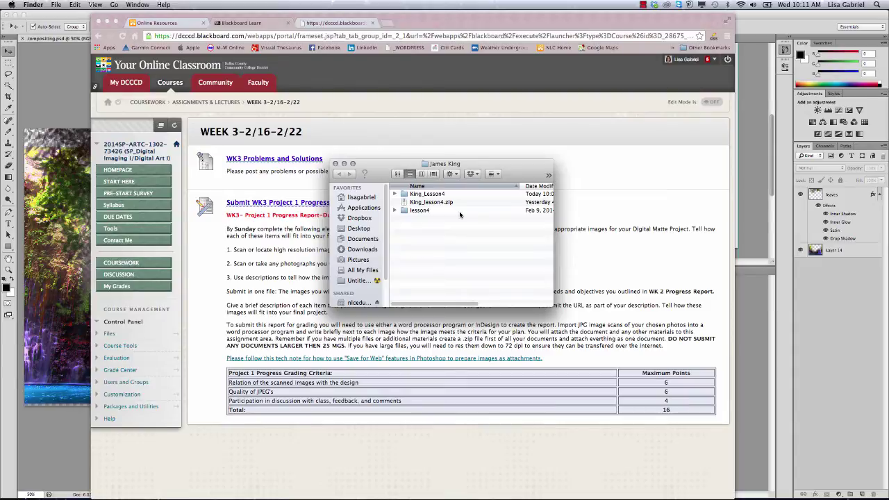
{"action": "left_click_drag", "start_coordinate": [497, 164], "coordinate": [841, 257]}
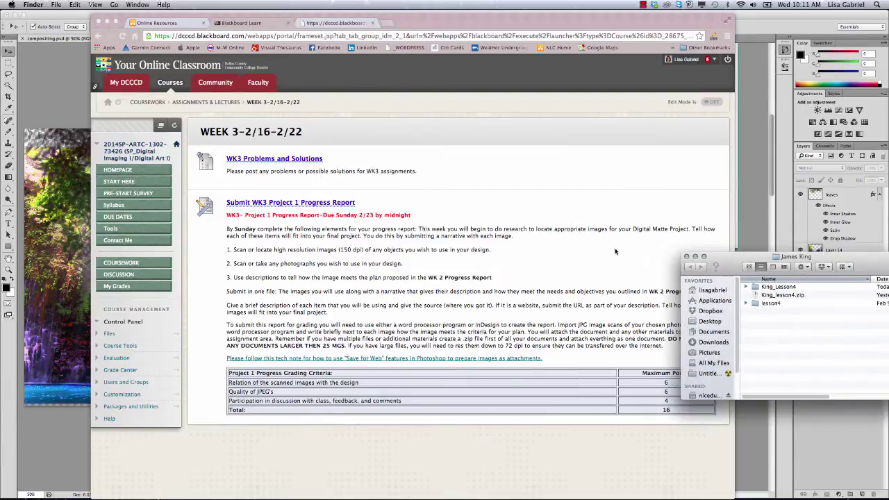
{"action": "left_click", "coordinate": [118, 263]}
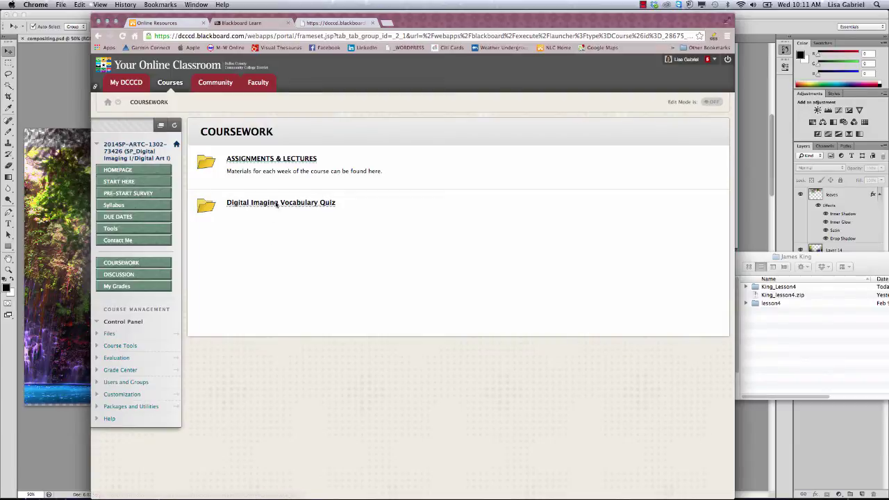
Open ASSIGNMENTS & LECTURES > WEEK 2-2/9-2/15 and scroll to Submit WK2 Lessons 3 & 6.
{"action": "left_click", "coordinate": [269, 160]}
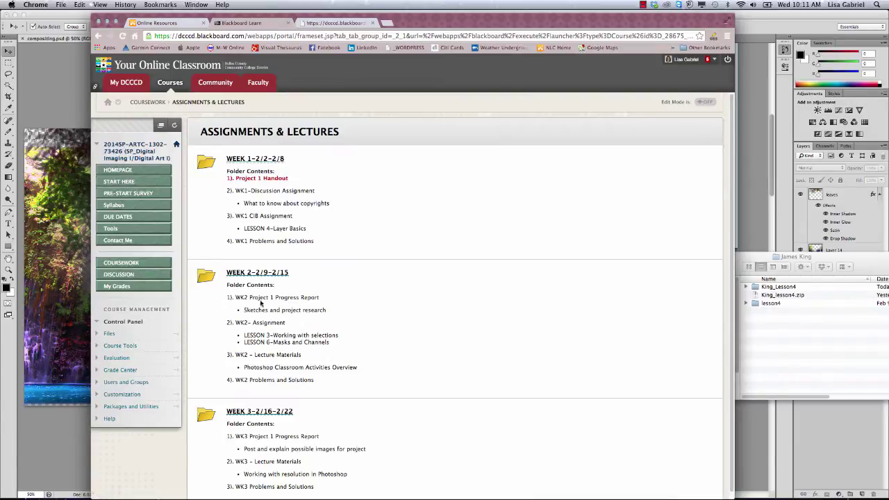
{"action": "left_click", "coordinate": [243, 275]}
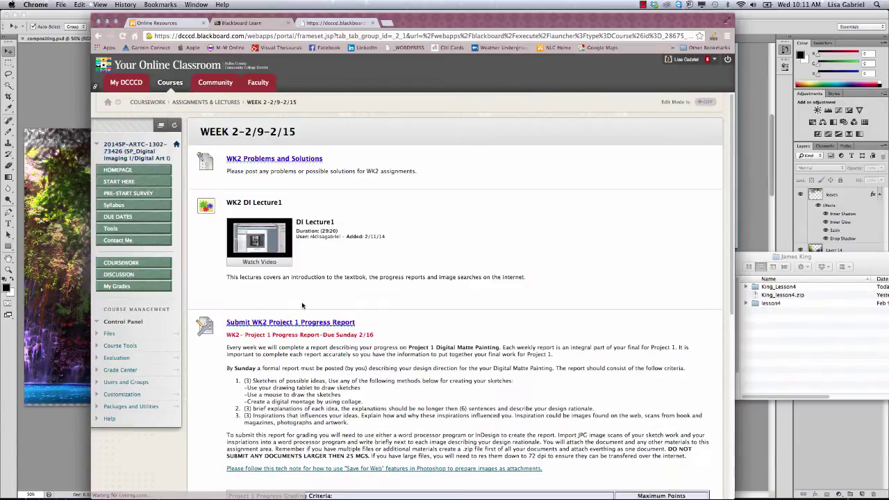
{"action": "scroll", "coordinate": [306, 312], "scroll_direction": "down", "scroll_amount": 10}
{"action": "scroll", "coordinate": [306, 312], "scroll_direction": "down", "scroll_amount": 1}
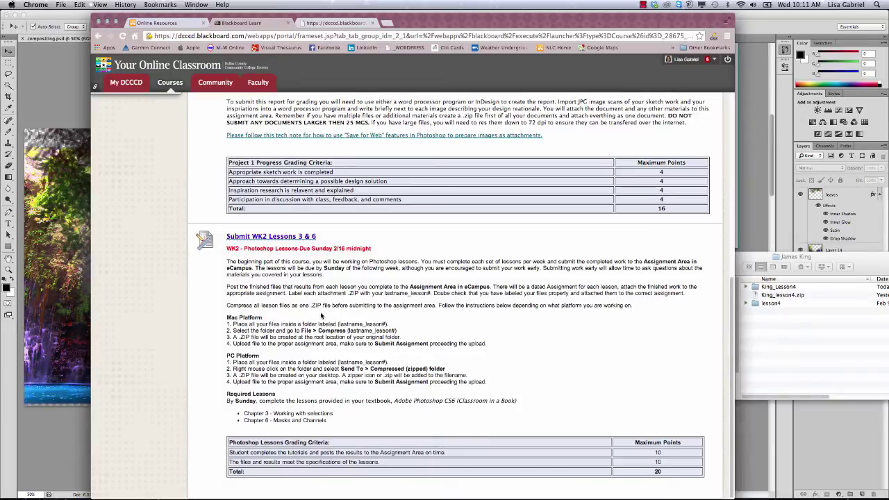
Highlight the lastname_lesson# naming rule and the Mac and PC Platform zip instructions.
{"action": "left_click_drag", "start_coordinate": [384, 293], "coordinate": [432, 293]}
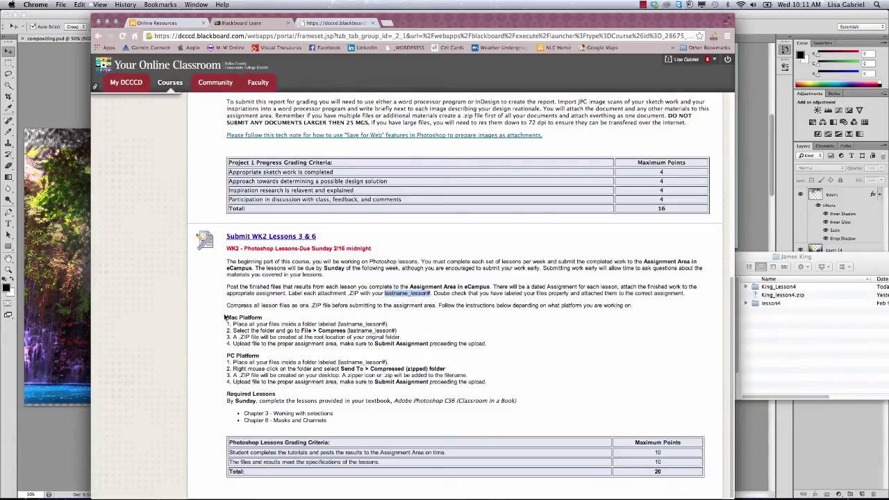
{"action": "left_click_drag", "start_coordinate": [227, 318], "coordinate": [512, 391]}
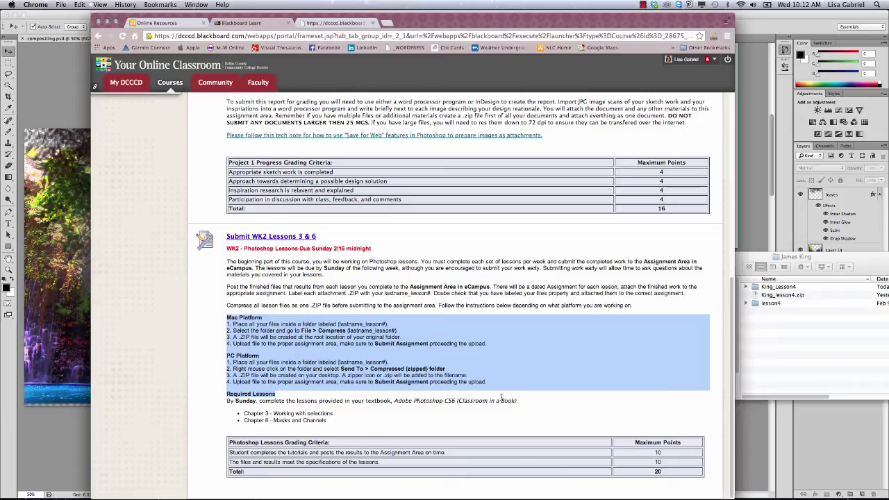
{"action": "left_click", "coordinate": [812, 381]}
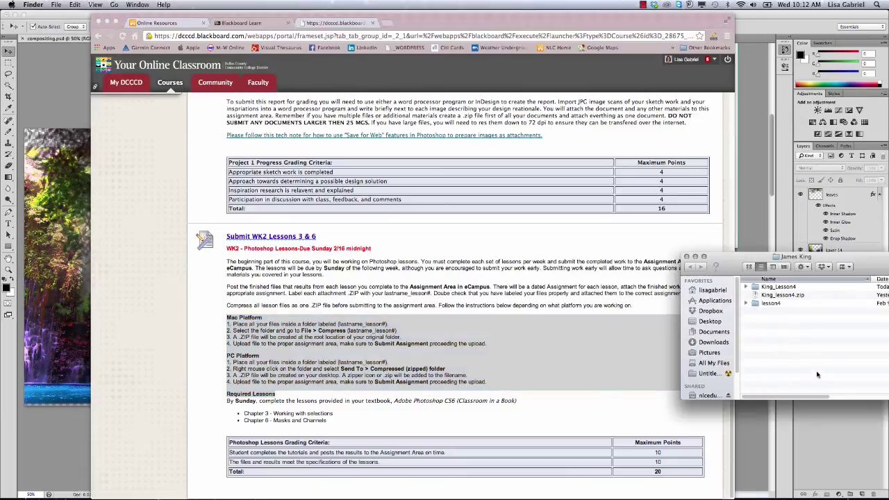
Reposition the lesson folder window over the middle of the Blackboard page.
{"action": "left_click_drag", "start_coordinate": [788, 258], "coordinate": [519, 213]}
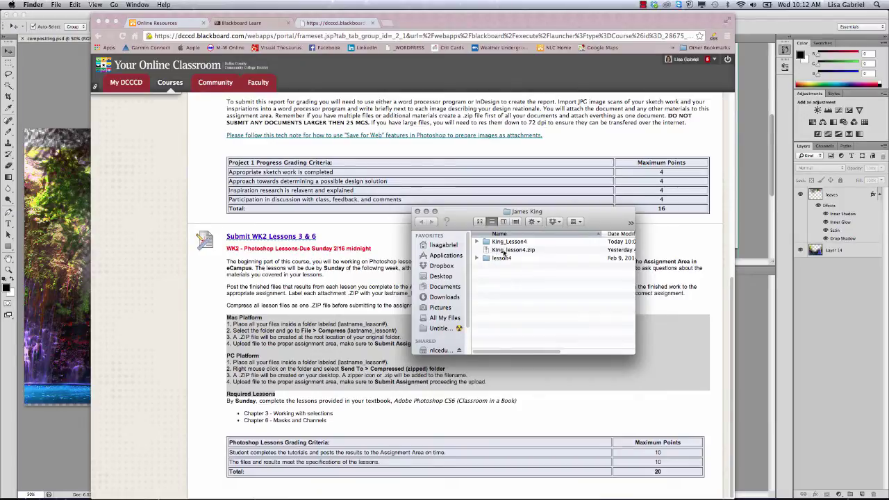
{"action": "left_click_drag", "start_coordinate": [519, 212], "coordinate": [398, 136]}
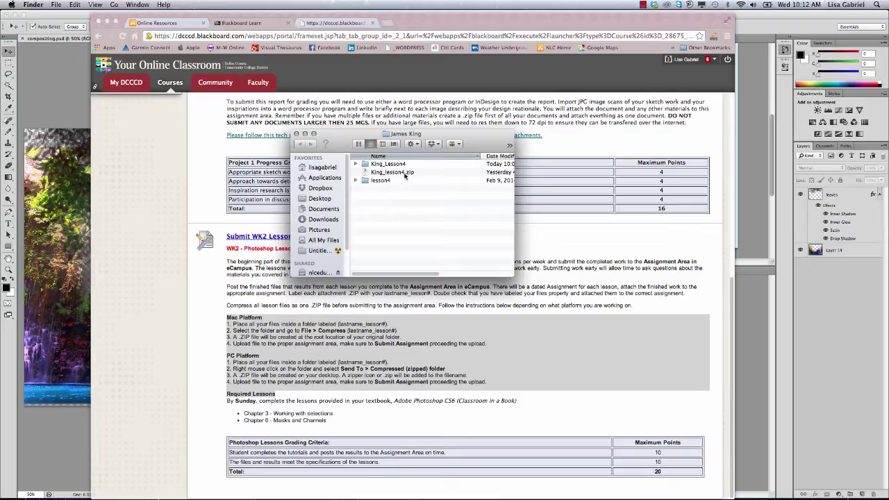
{"action": "left_click_drag", "start_coordinate": [439, 135], "coordinate": [549, 175]}
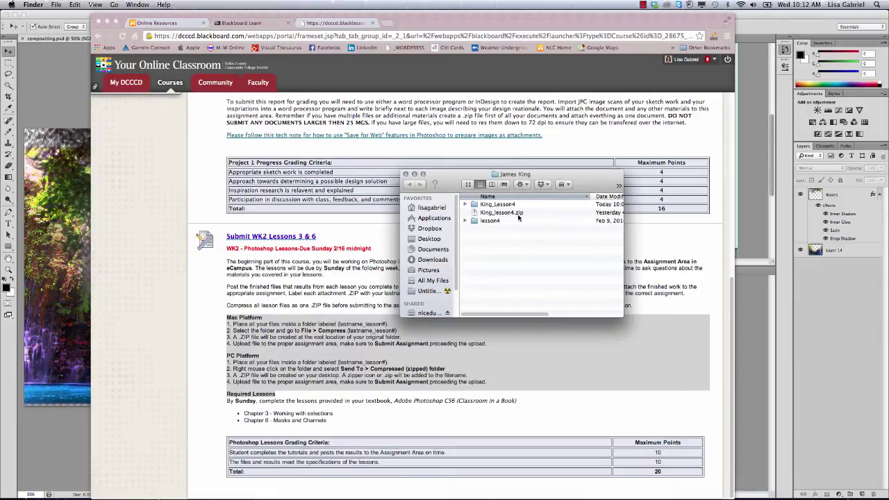
Select the Lesson 4 folder, set Finder aside, and bring up the Project 1 Digital Matte Painting PDF.
{"action": "left_click", "coordinate": [479, 207]}
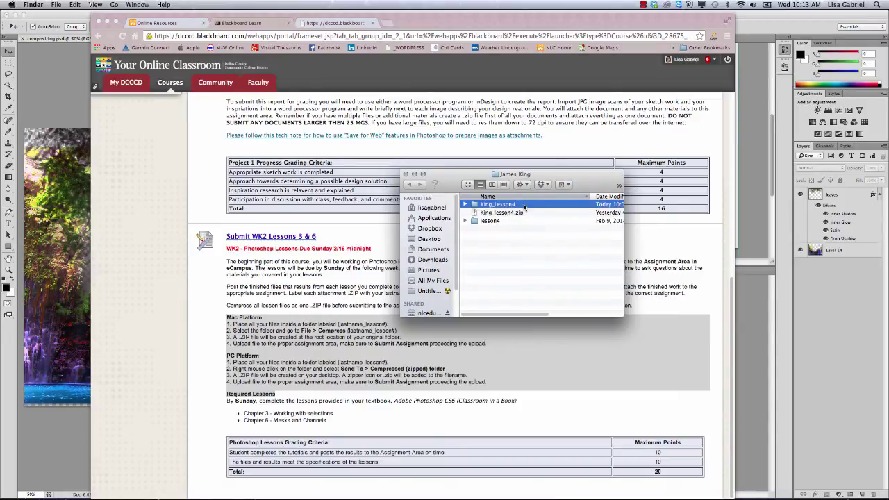
{"action": "left_click_drag", "start_coordinate": [543, 175], "coordinate": [764, 323]}
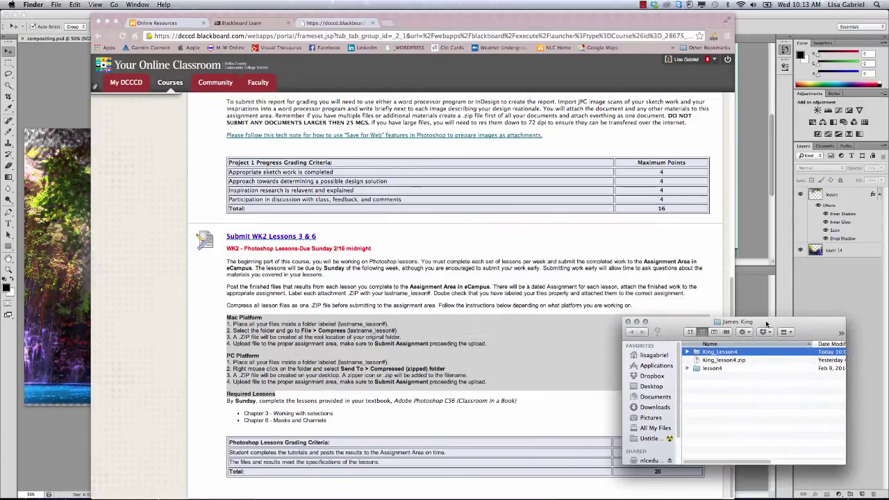
{"action": "triple_click", "coordinate": [210, 380]}
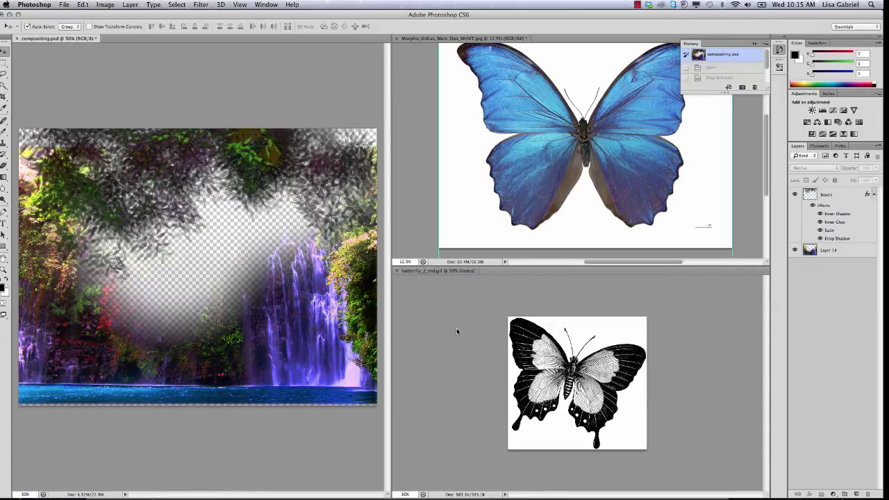
{"action": "key", "text": "super+Tab"}
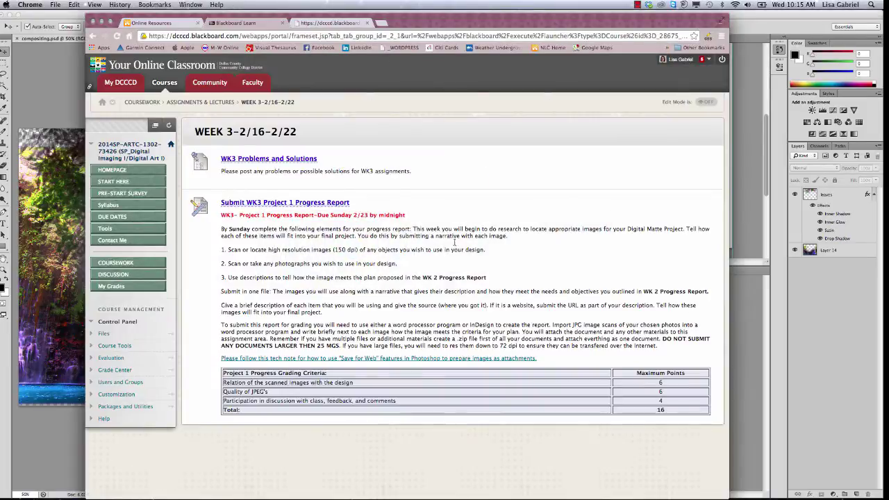
{"action": "left_click", "coordinate": [330, 23]}
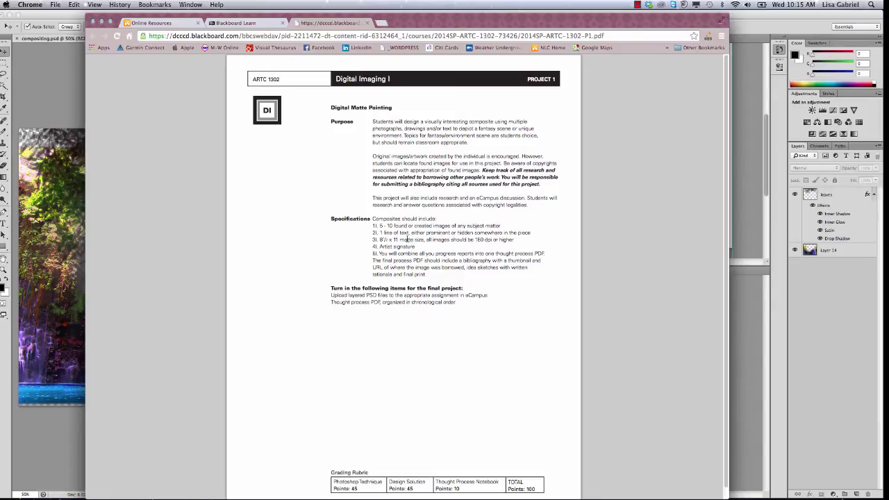
Highlight the first specification line requiring 5 - 10 images, then return to Photoshop.
{"action": "left_click_drag", "start_coordinate": [378, 226], "coordinate": [391, 226]}
{"action": "left_click", "coordinate": [378, 226]}
{"action": "left_click_drag", "start_coordinate": [378, 226], "coordinate": [503, 224]}
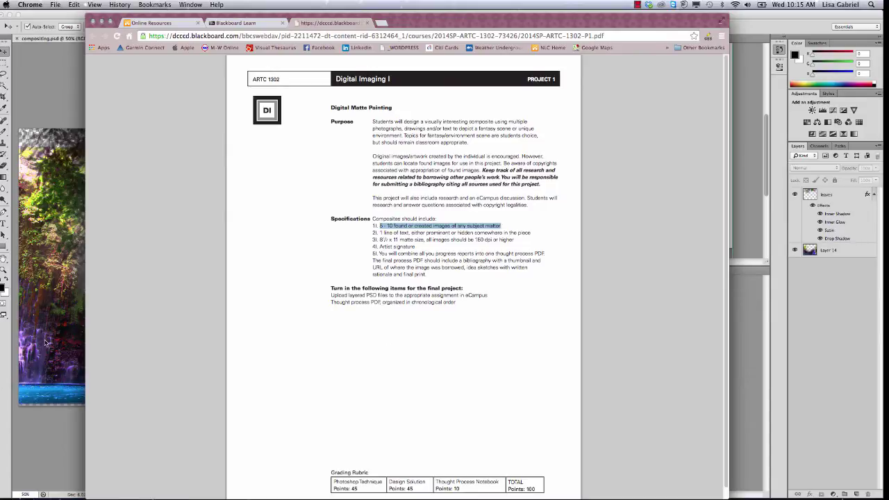
{"action": "left_click", "coordinate": [32, 463]}
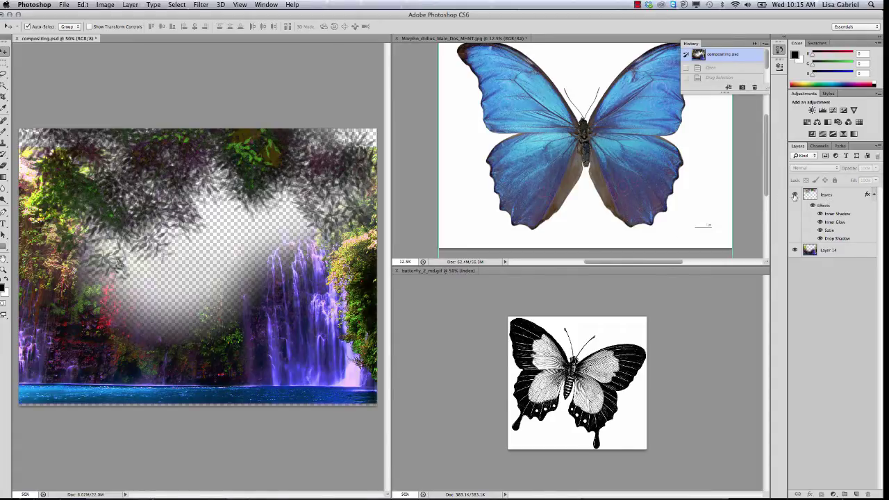
Hide the leaves layer, briefly hiding and re-showing Layer 14 in the Layers panel.
{"action": "left_click", "coordinate": [795, 250]}
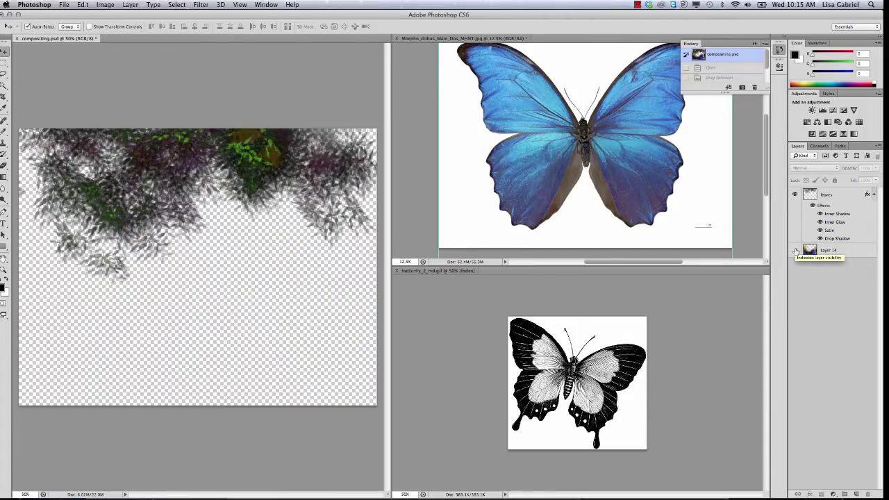
{"action": "left_click", "coordinate": [795, 195]}
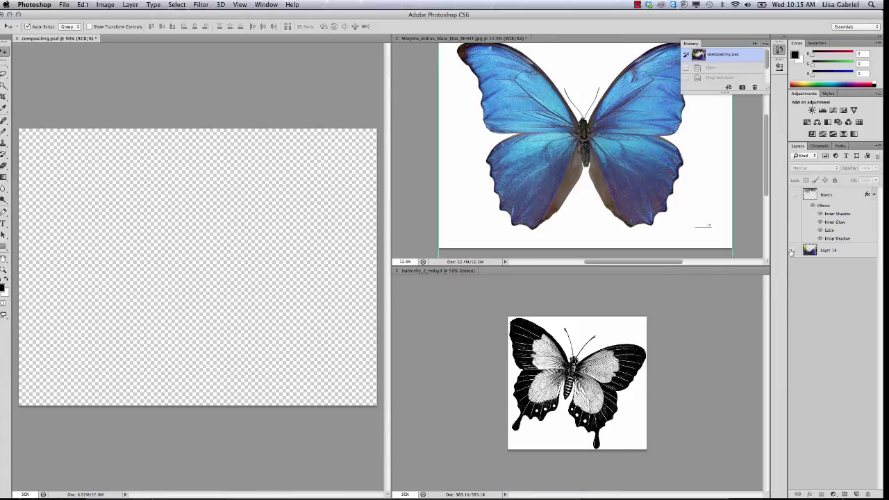
{"action": "left_click", "coordinate": [794, 250]}
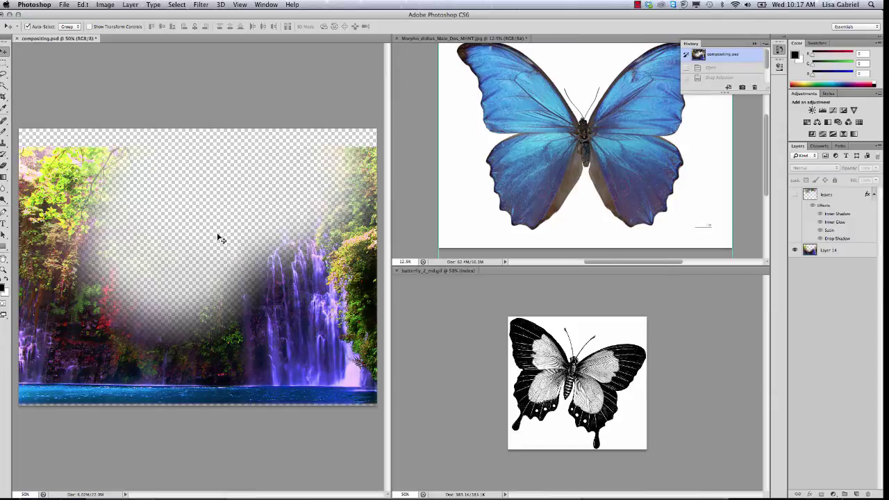
{"action": "left_click", "coordinate": [65, 6]}
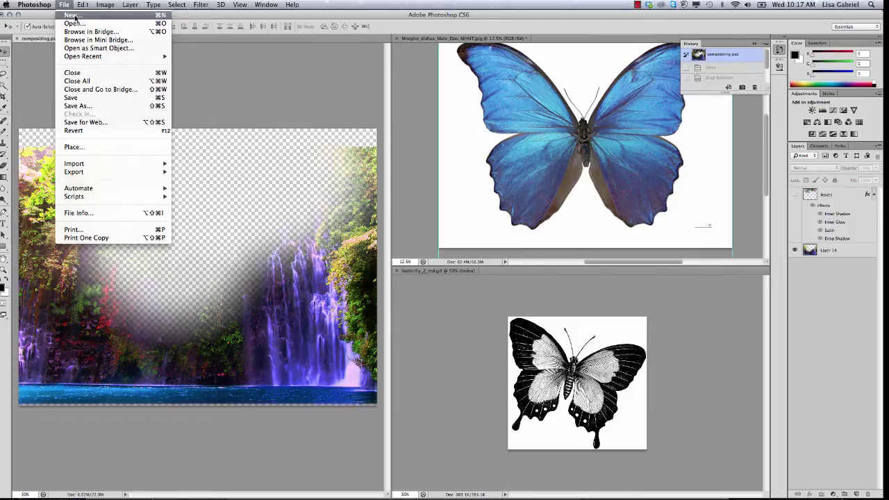
Start a new document with File > New, then switch to the project PDF in Chrome.
{"action": "left_click", "coordinate": [75, 15]}
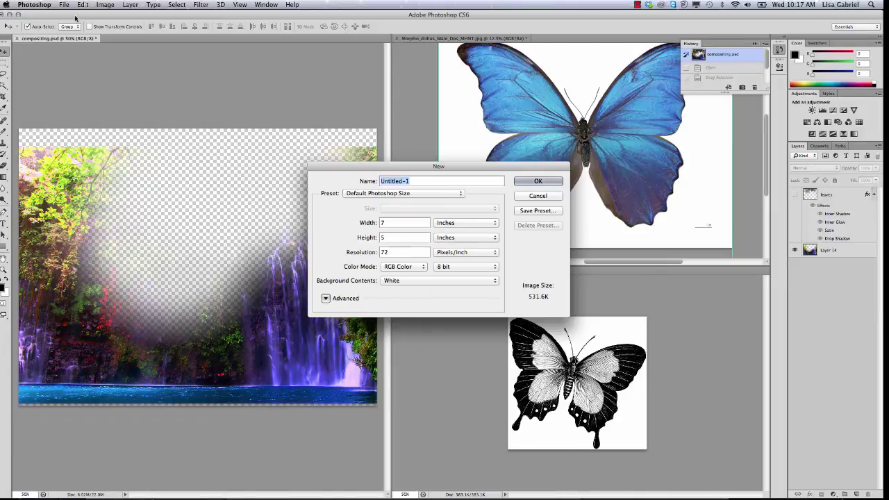
{"action": "key", "text": "super+Tab"}
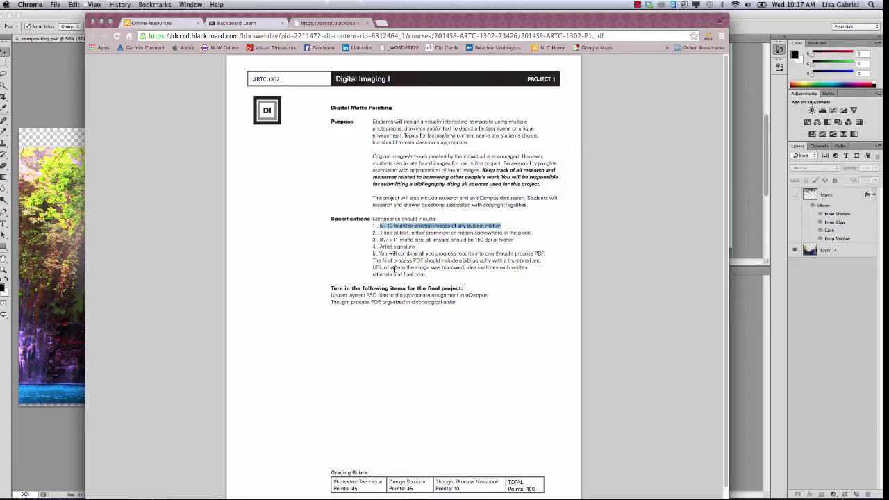
Highlight the 8½ x 11, 150 dpi size requirement and return to Photoshop's new-document settings.
{"action": "left_click_drag", "start_coordinate": [373, 240], "coordinate": [518, 241]}
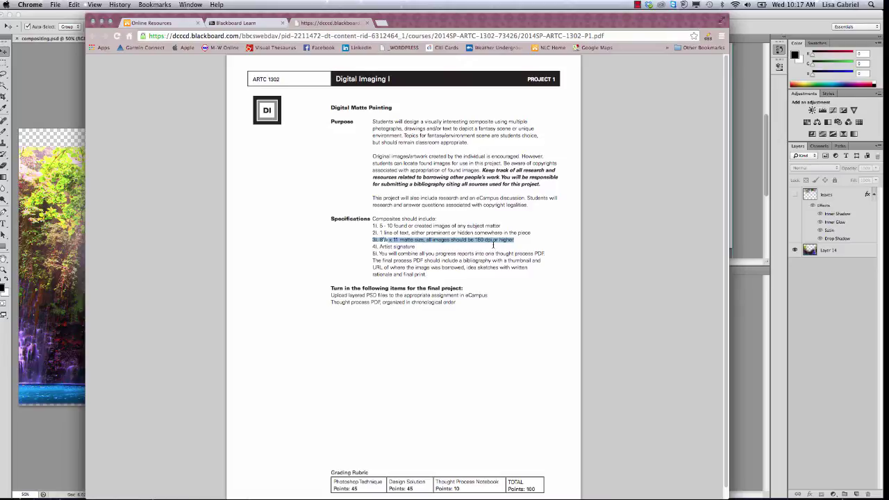
{"action": "key", "text": "super+Tab"}
{"action": "key", "text": "super+n"}
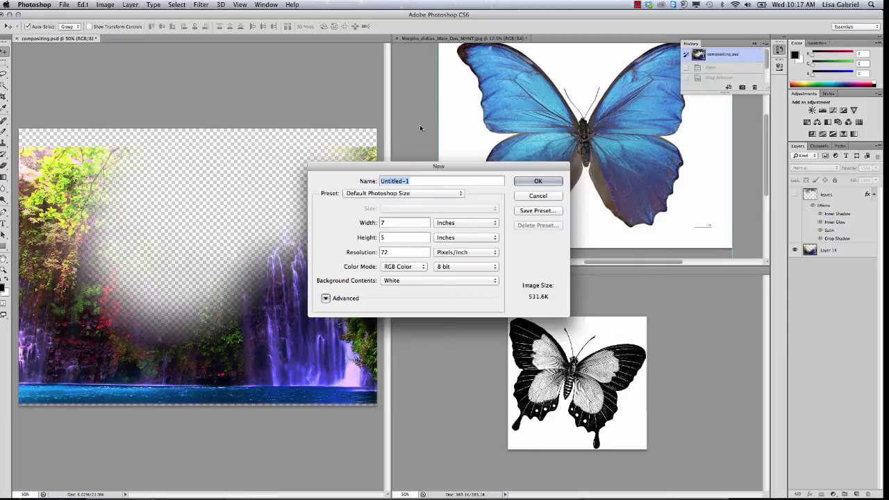
Set the new document to the U.S. Paper preset at 11 × 8.5 inches, 300 pixels/inch.
{"action": "left_click", "coordinate": [393, 193]}
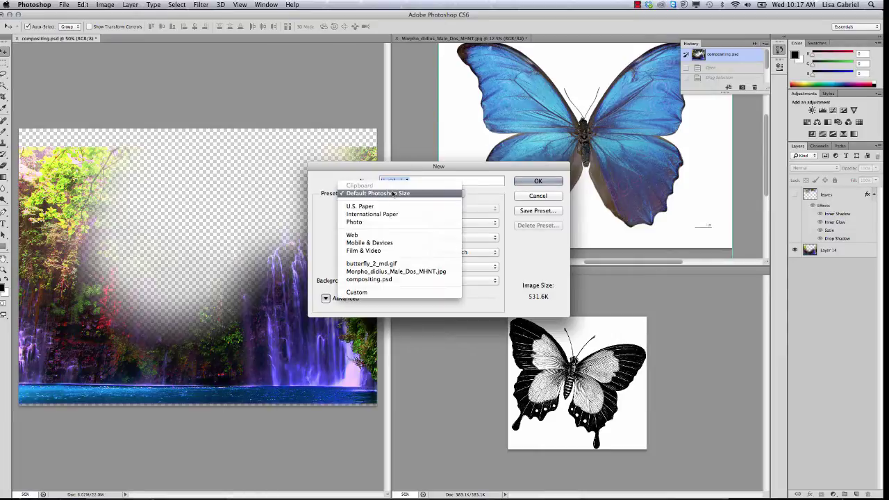
{"action": "left_click", "coordinate": [350, 207]}
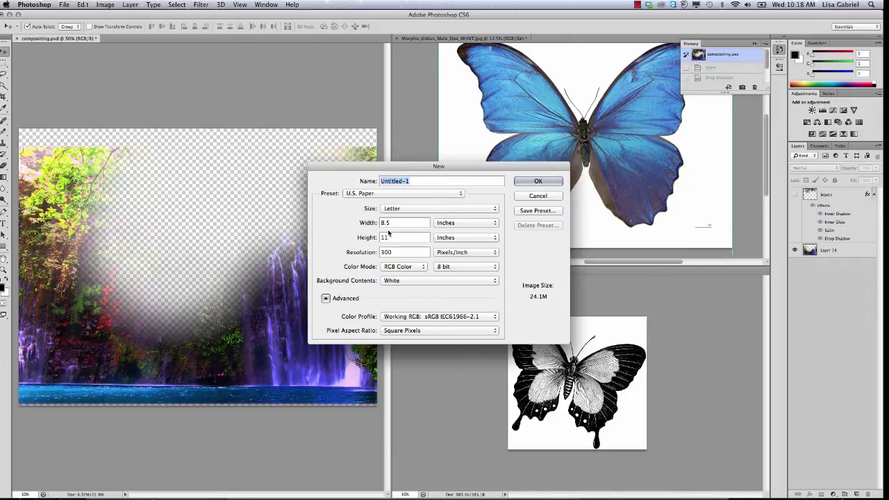
{"action": "left_click_drag", "start_coordinate": [450, 170], "coordinate": [540, 168]}
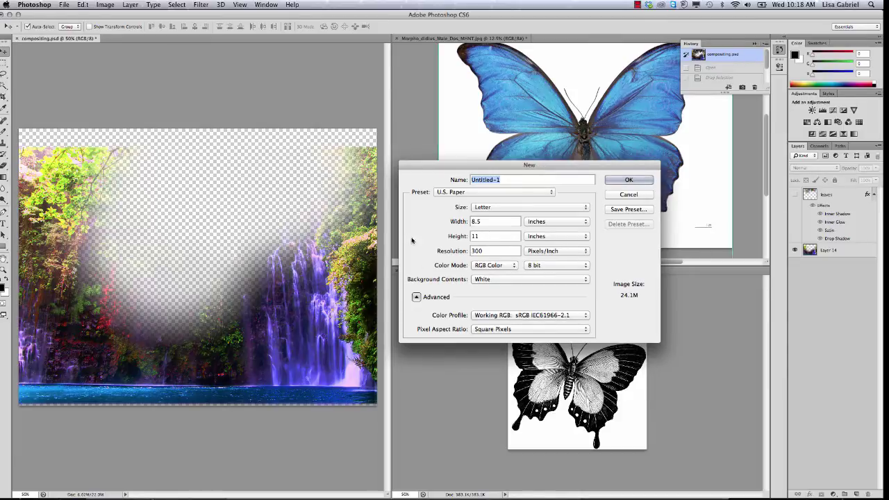
{"action": "key", "text": "Tab"}
{"action": "type", "text": "11"}
{"action": "left_click", "coordinate": [484, 236]}
{"action": "double_click", "coordinate": [484, 236]}
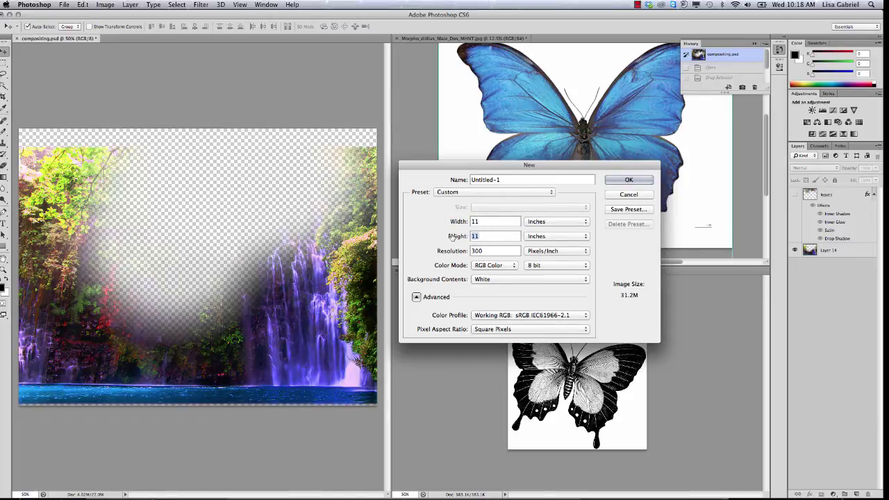
{"action": "type", "text": "8.5"}
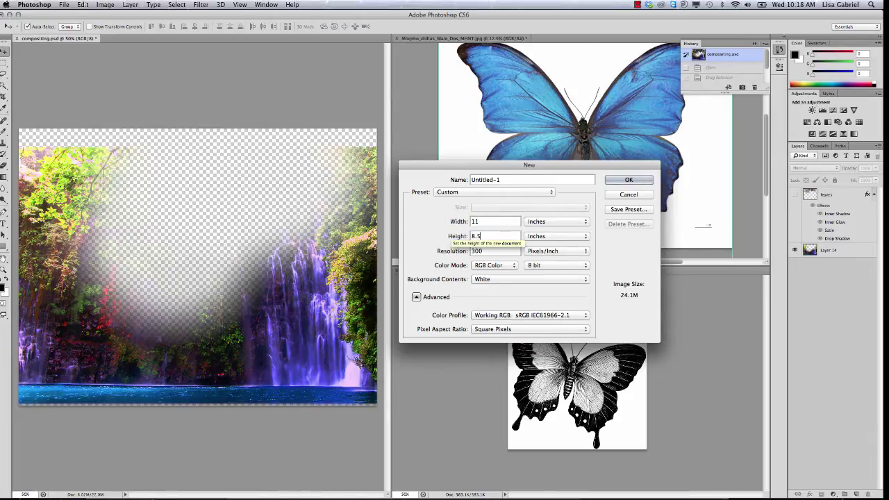